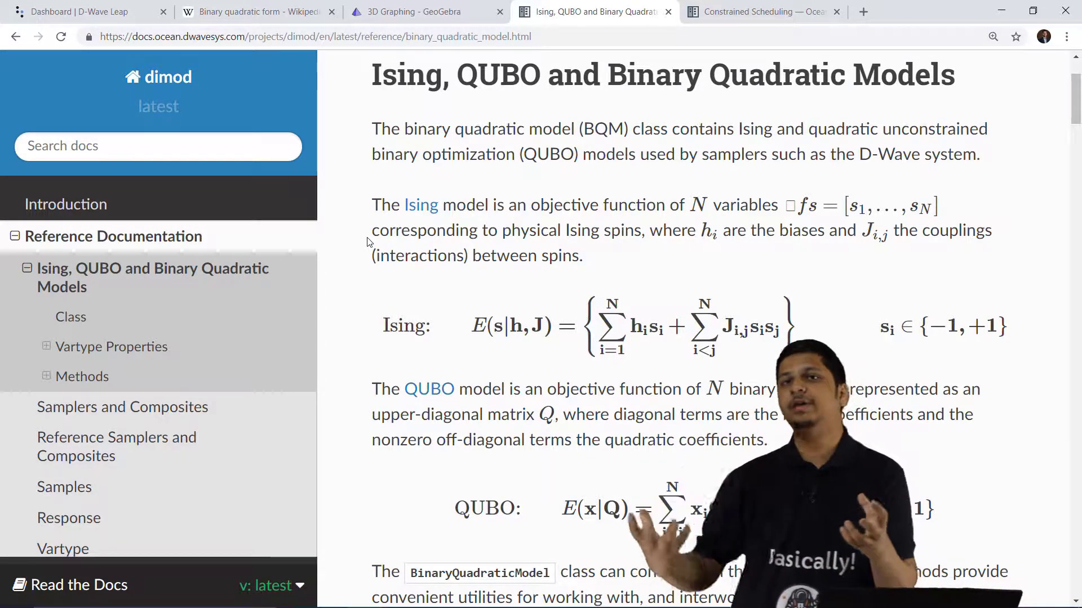
# Zoom the Binary quadratic form article to 150% and scroll to its q(x,y) = ax² + bxy + cy² definition.
pyautogui.click(228, 16)
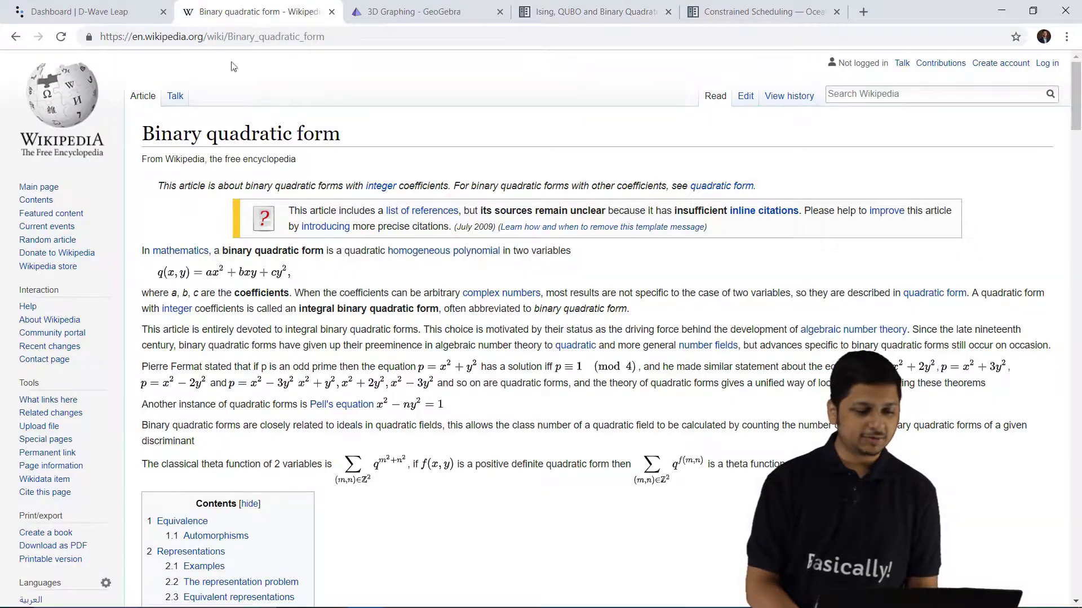
pyautogui.hotkey('ctrl', '+')
pyautogui.hotkey('ctrl', '+')
pyautogui.hotkey('ctrl', '+')
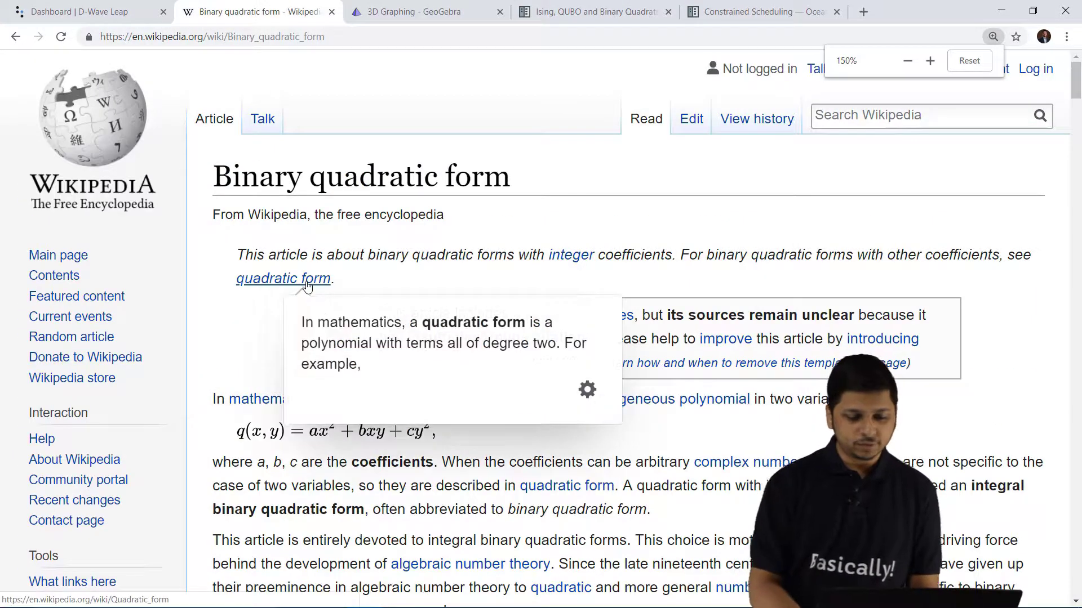
pyautogui.scroll(-2, 326, 384)
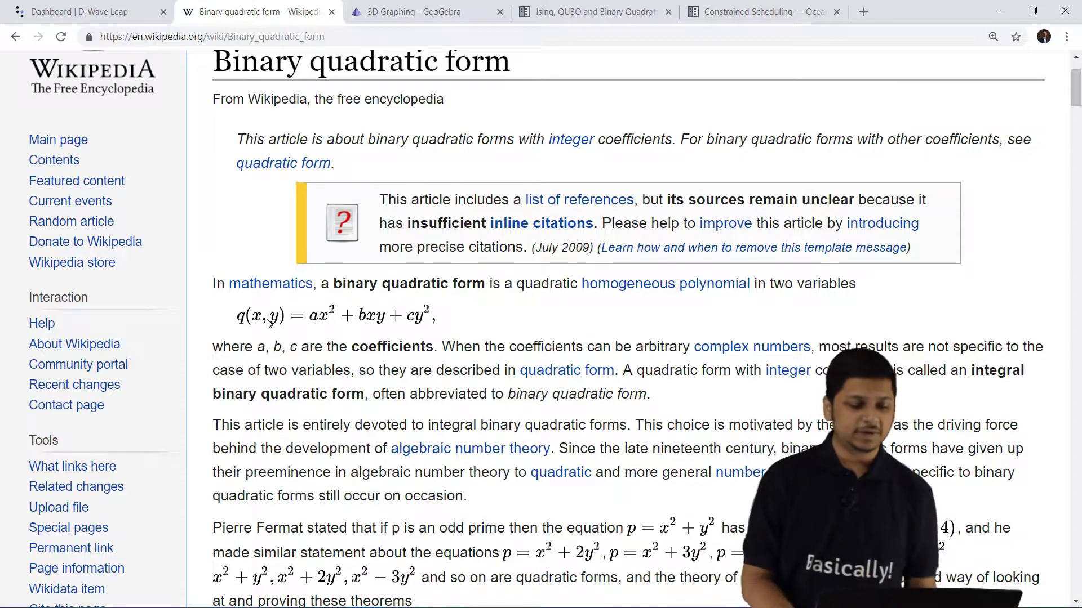
pyautogui.moveTo(313, 319); pyautogui.dragTo(431, 318)
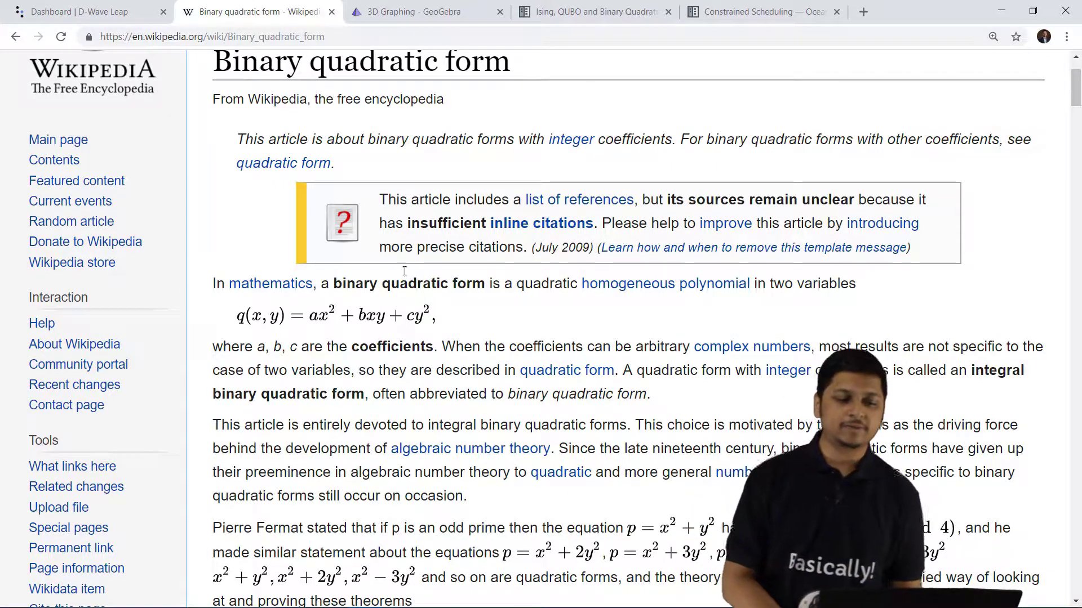
pyautogui.scroll(1, 435, 195)
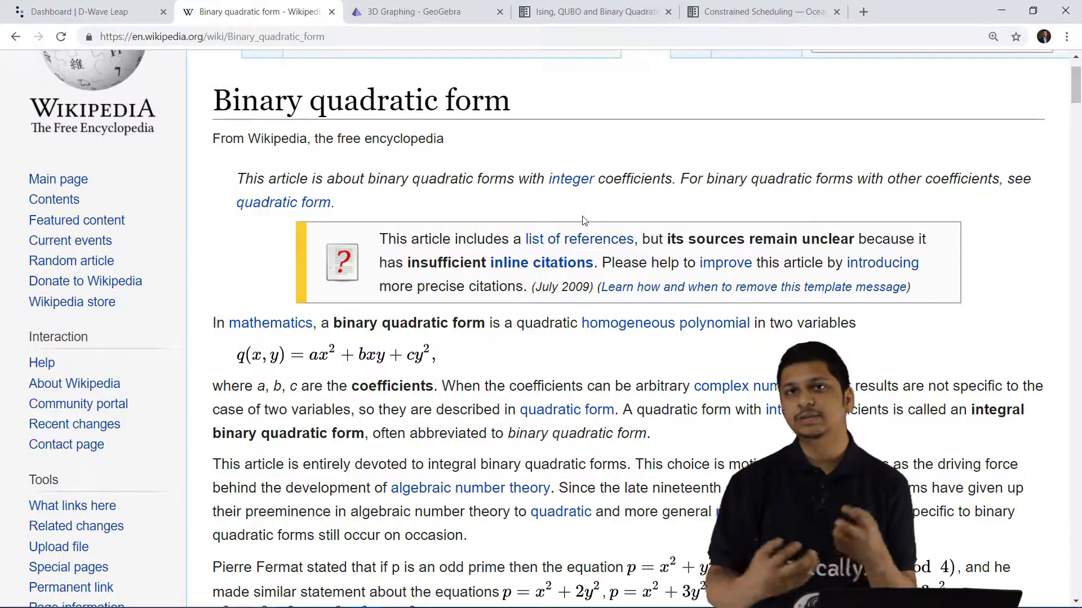
pyautogui.click(719, 7)
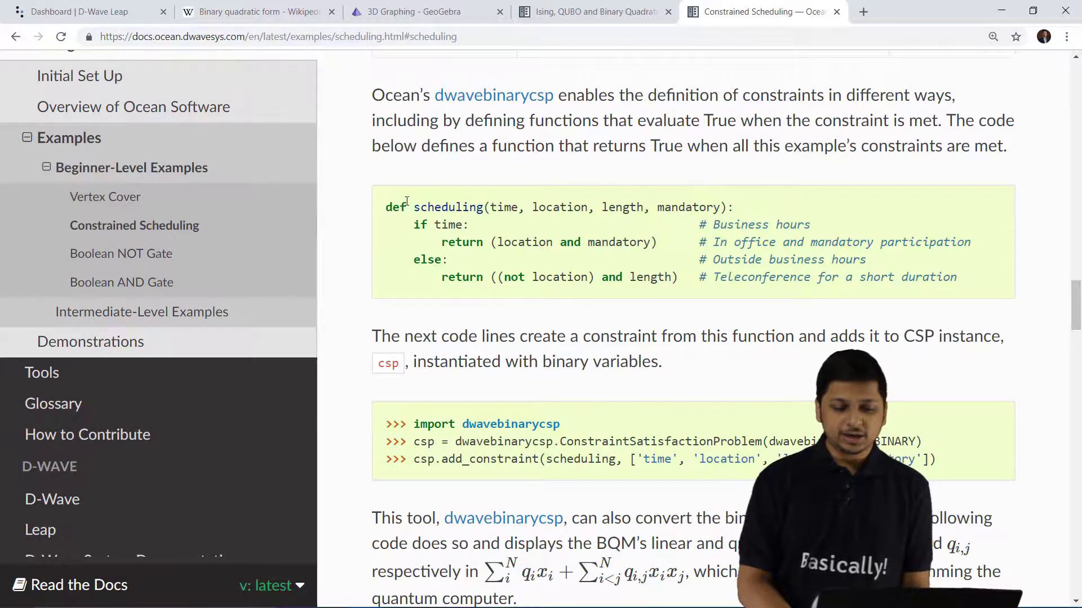
pyautogui.moveTo(386, 207); pyautogui.dragTo(725, 207)
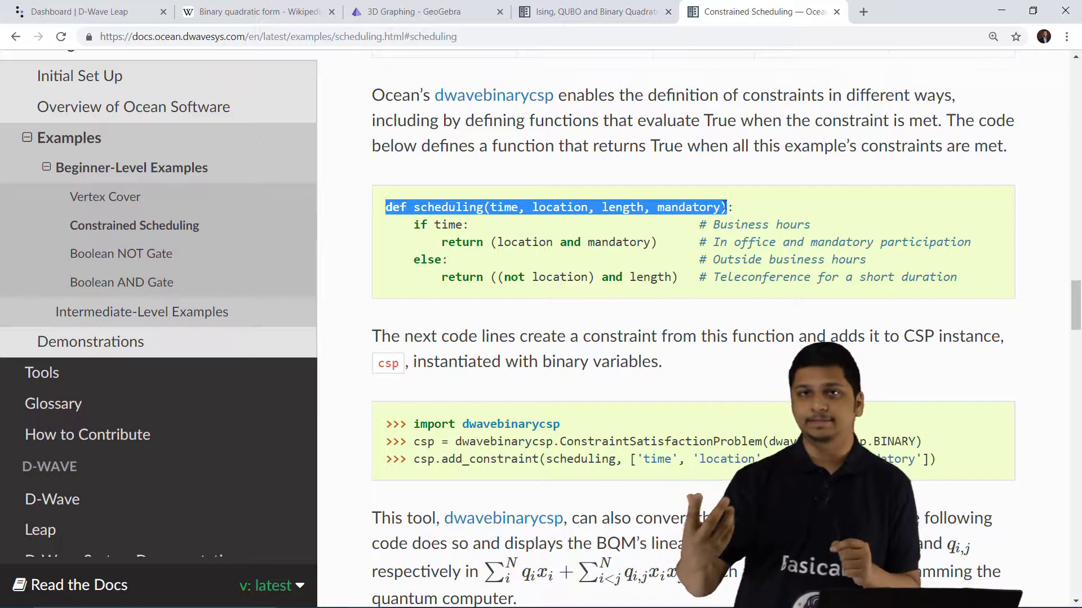
pyautogui.moveTo(407, 223); pyautogui.dragTo(474, 224)
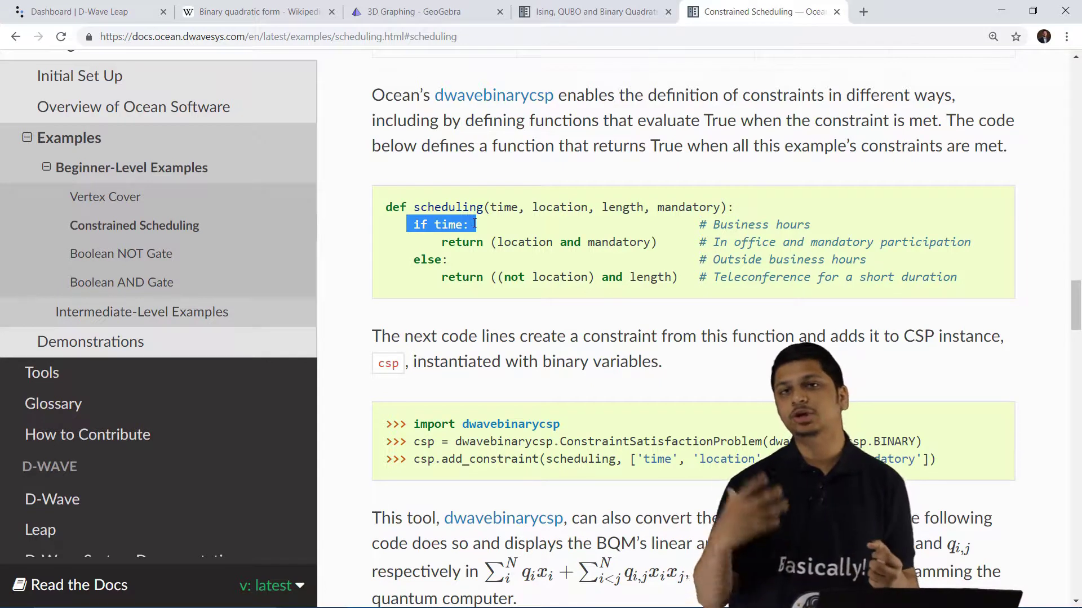
pyautogui.moveTo(435, 242); pyautogui.dragTo(691, 254)
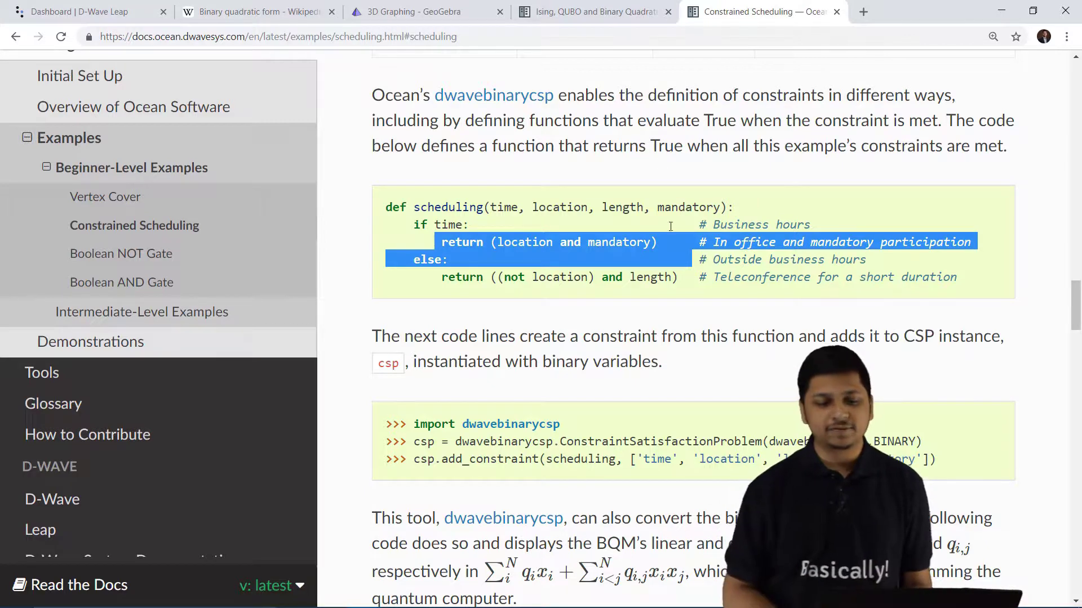
pyautogui.click(639, 11)
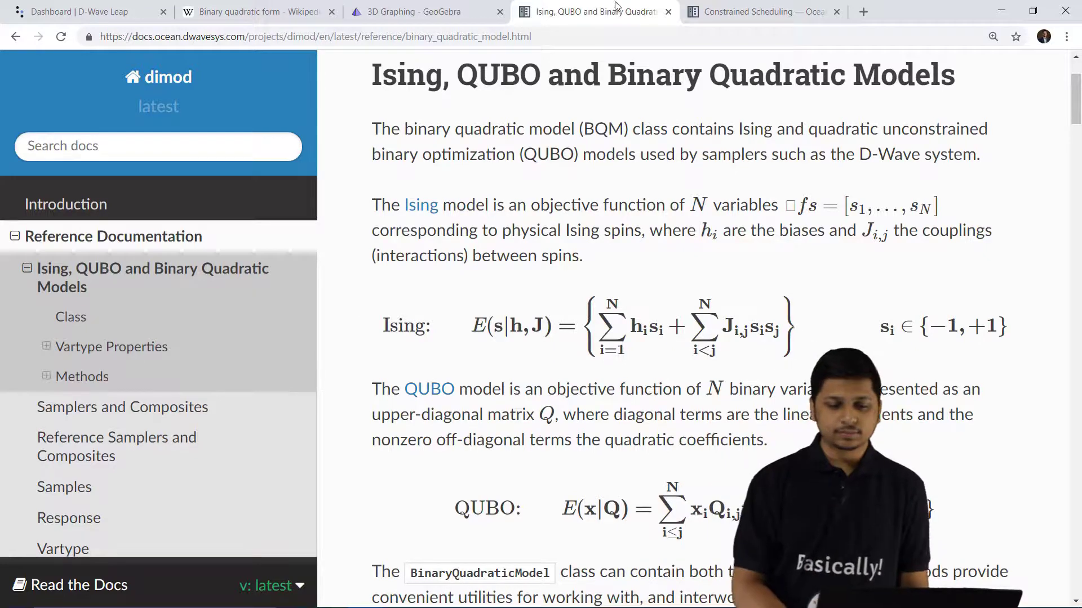
pyautogui.click(729, 11)
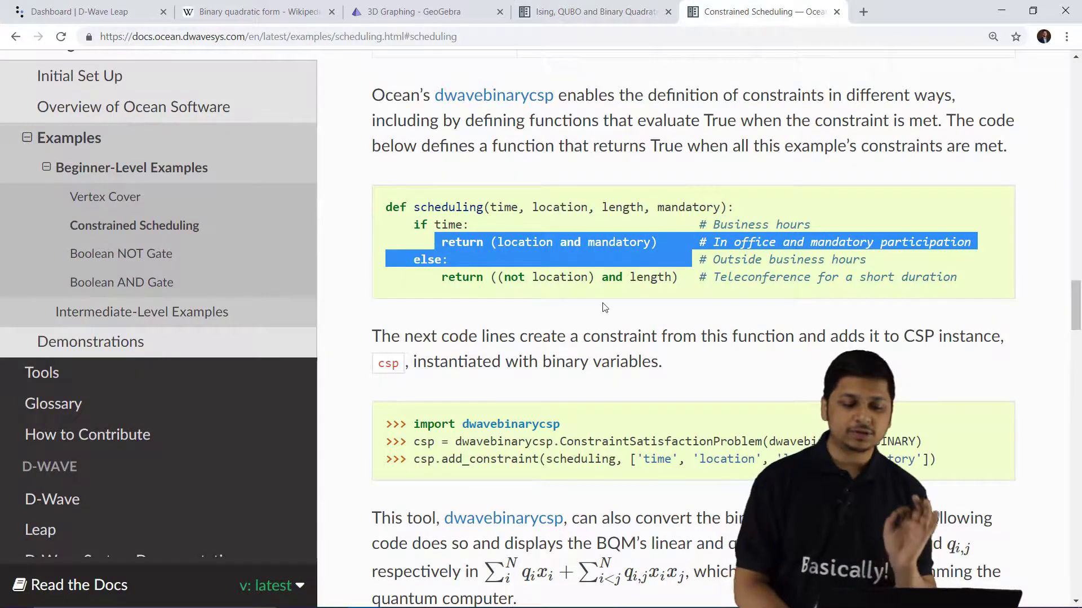
pyautogui.click(430, 225)
pyautogui.moveTo(383, 207); pyautogui.dragTo(513, 221)
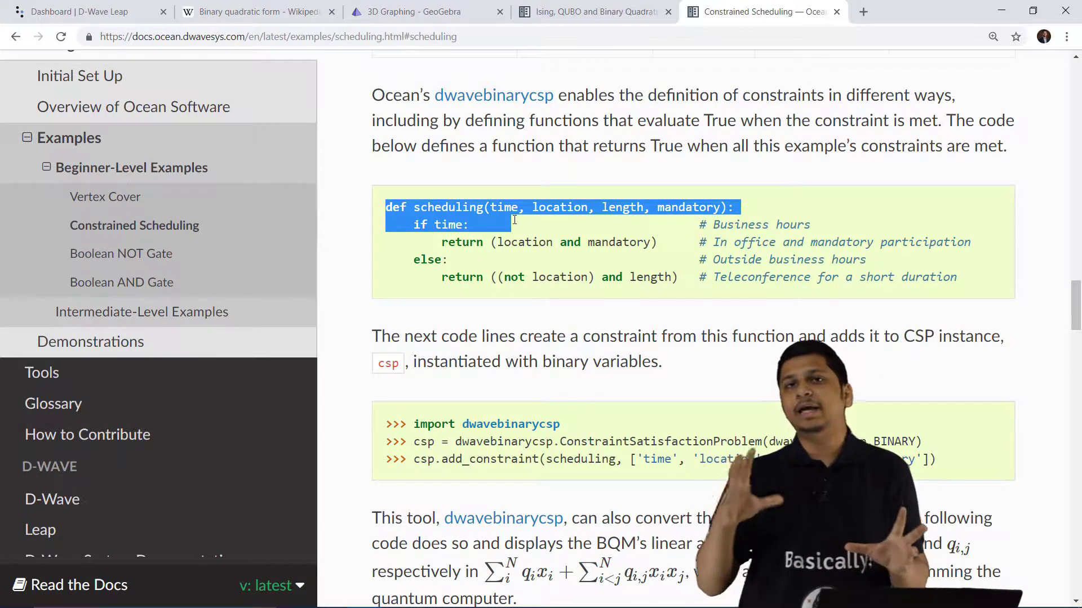
pyautogui.click(299, 15)
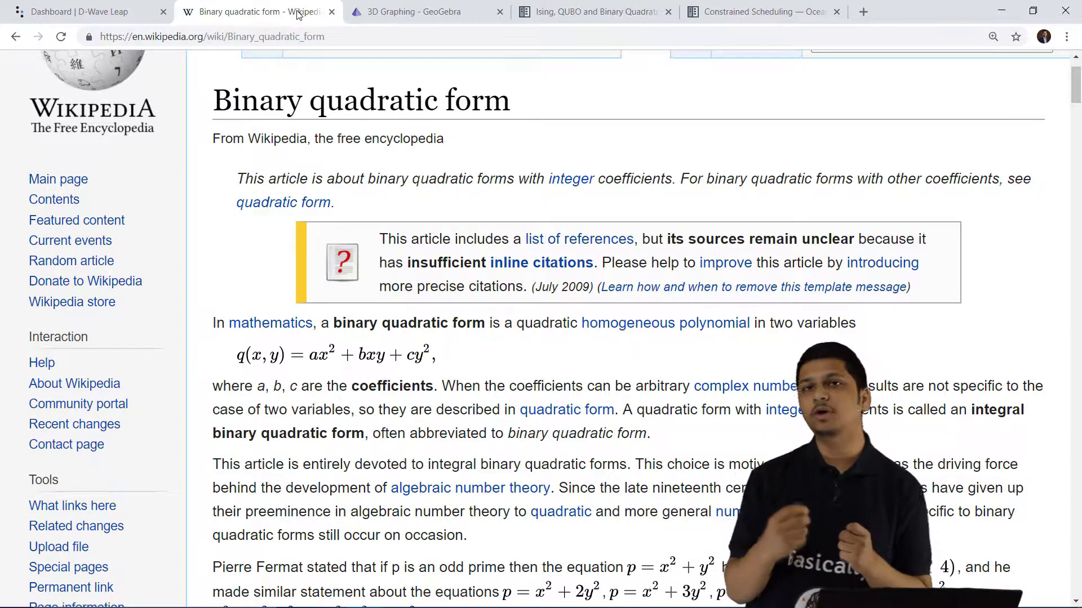
# Switch to the '3D Graphing - GeoGebra' browser tab showing the empty 3D axes.
pyautogui.click(373, 11)
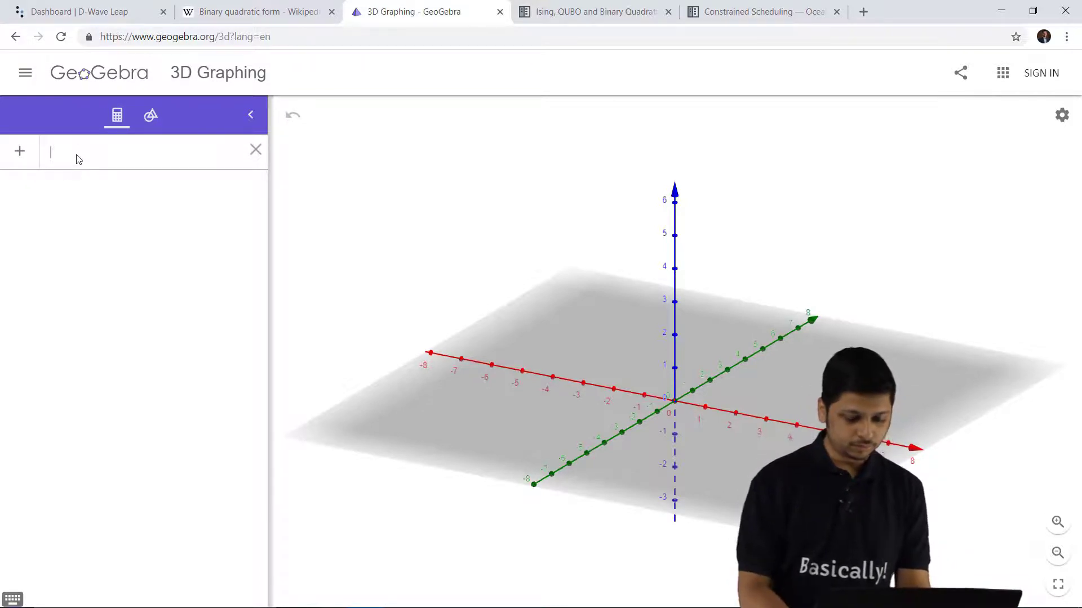
# Enter z = x + y + xy, correcting the mistyped '=' before xy to '+'.
pyautogui.write('z = ')
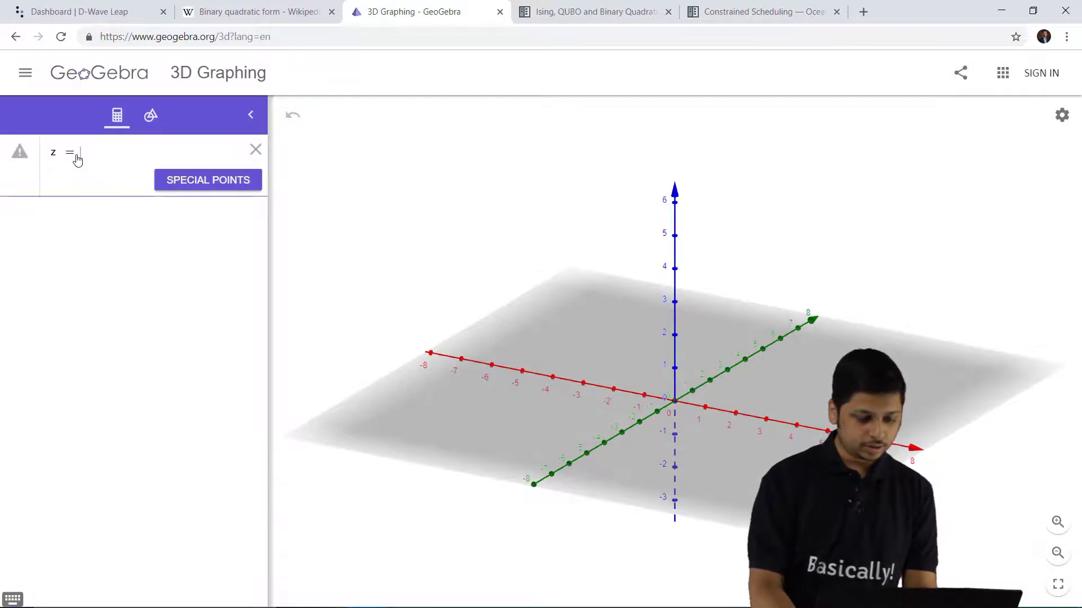
pyautogui.write('x ')
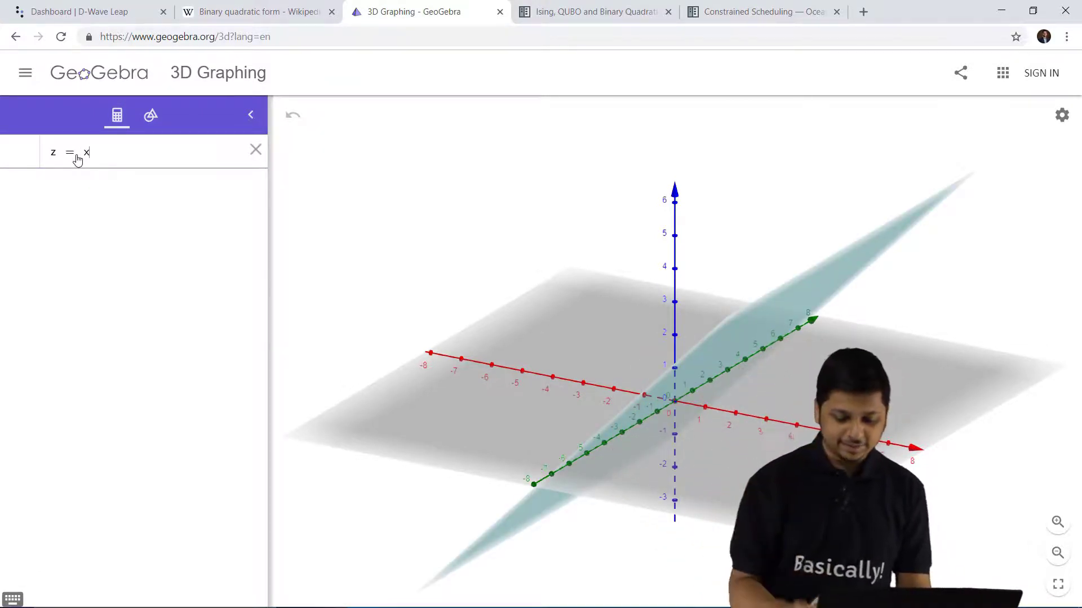
pyautogui.write('+ y ')
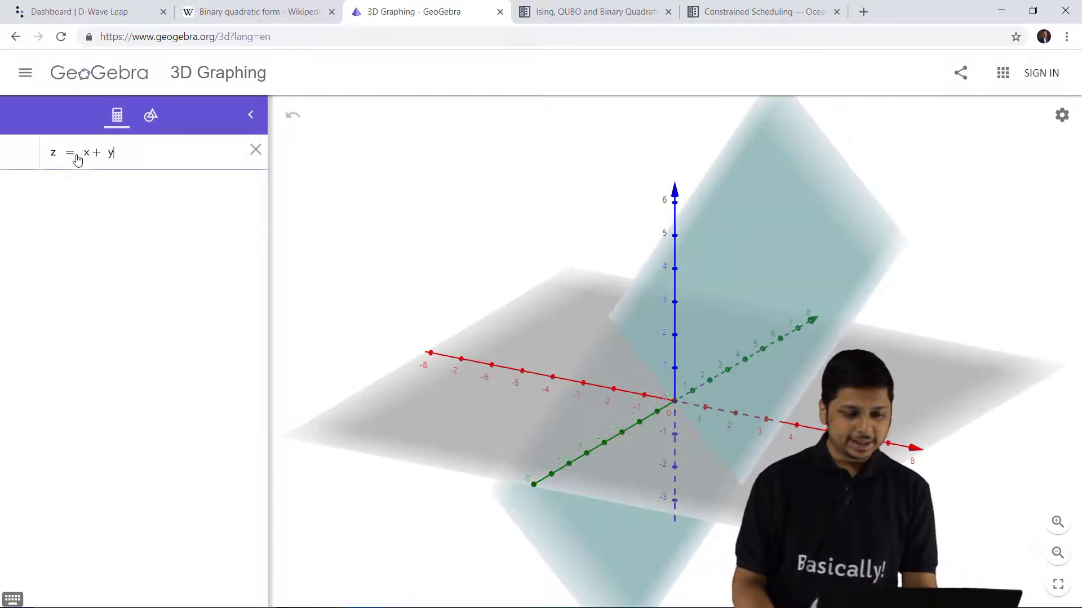
pyautogui.write('= ')
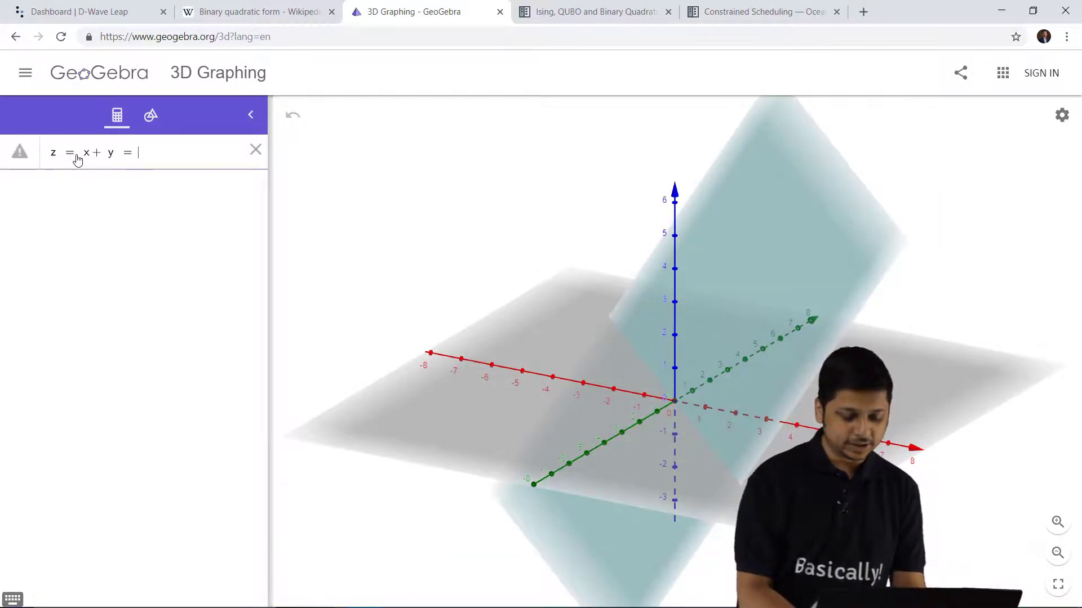
pyautogui.write('xy')
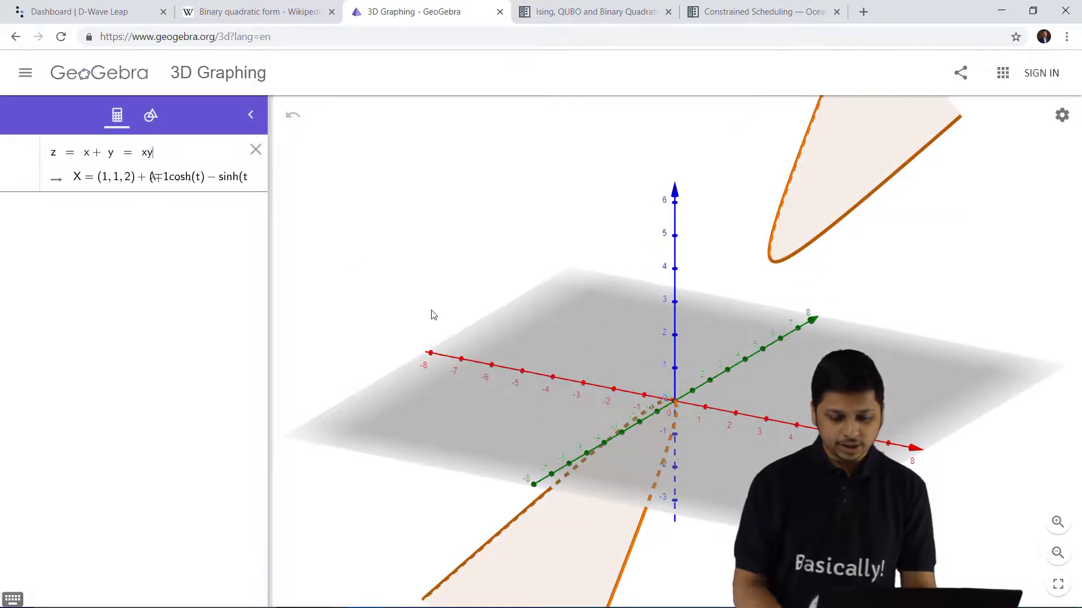
pyautogui.scroll(-3, 432, 294)
pyautogui.scroll(-4, 431, 294)
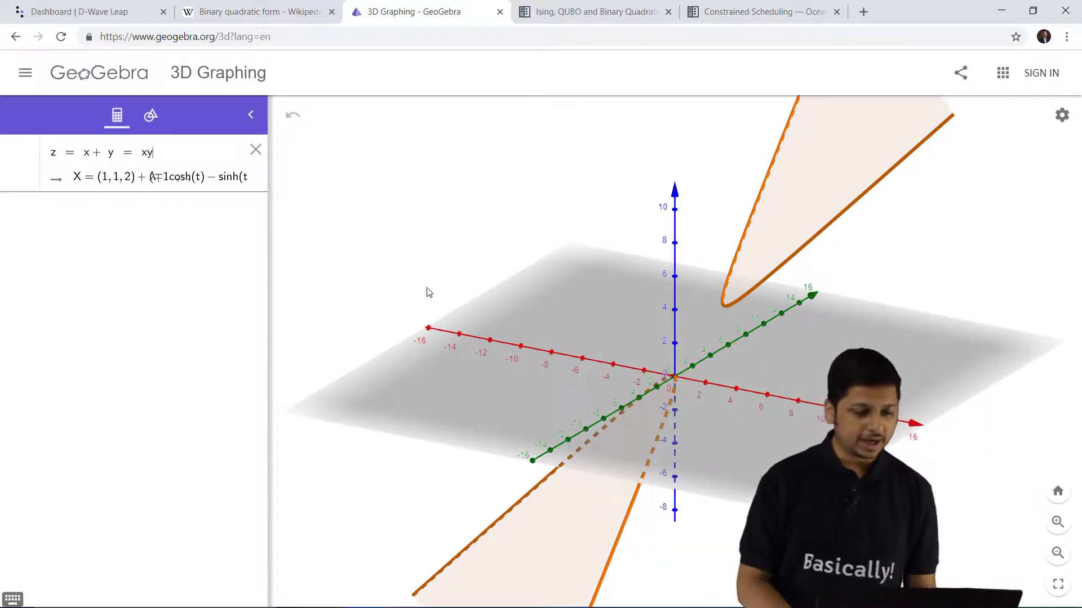
pyautogui.click(145, 157)
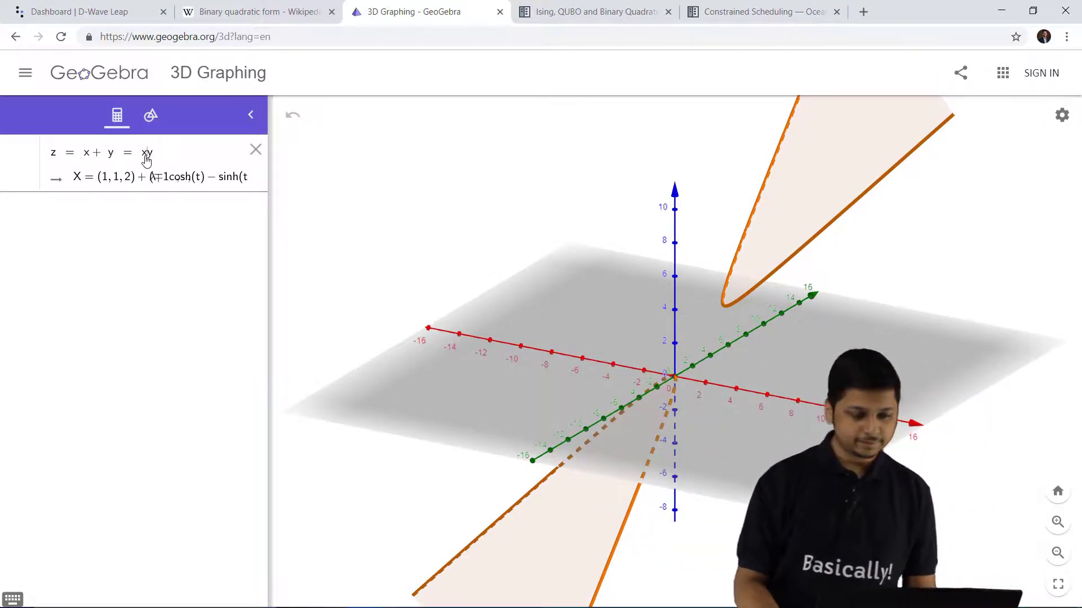
pyautogui.press('BackSpace')
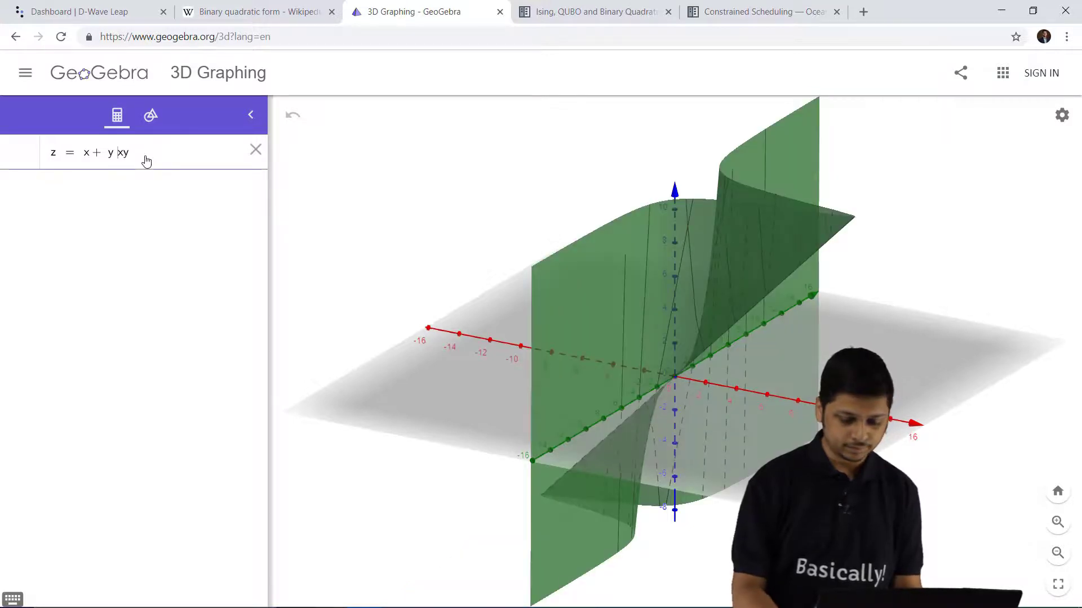
pyautogui.write('+')
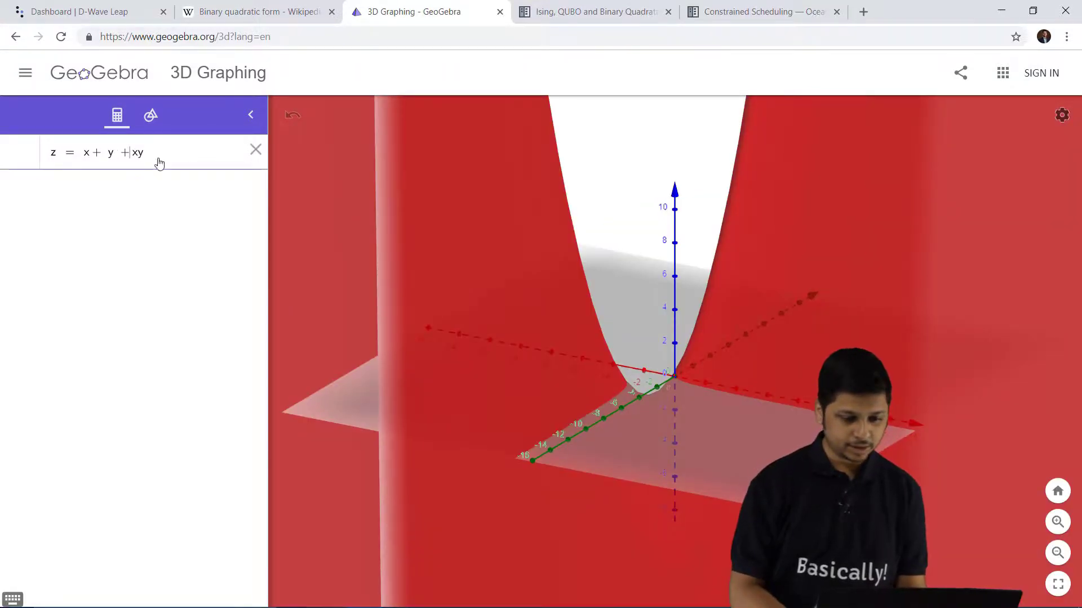
pyautogui.scroll(2, 472, 255)
pyautogui.scroll(-3, 472, 259)
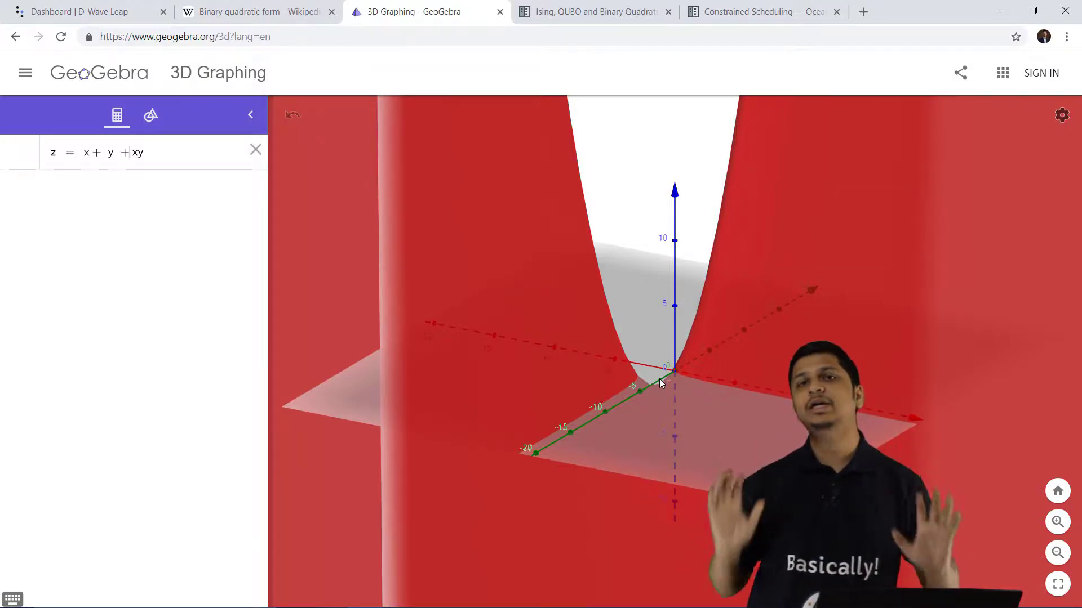
pyautogui.scroll(-2, 660, 383)
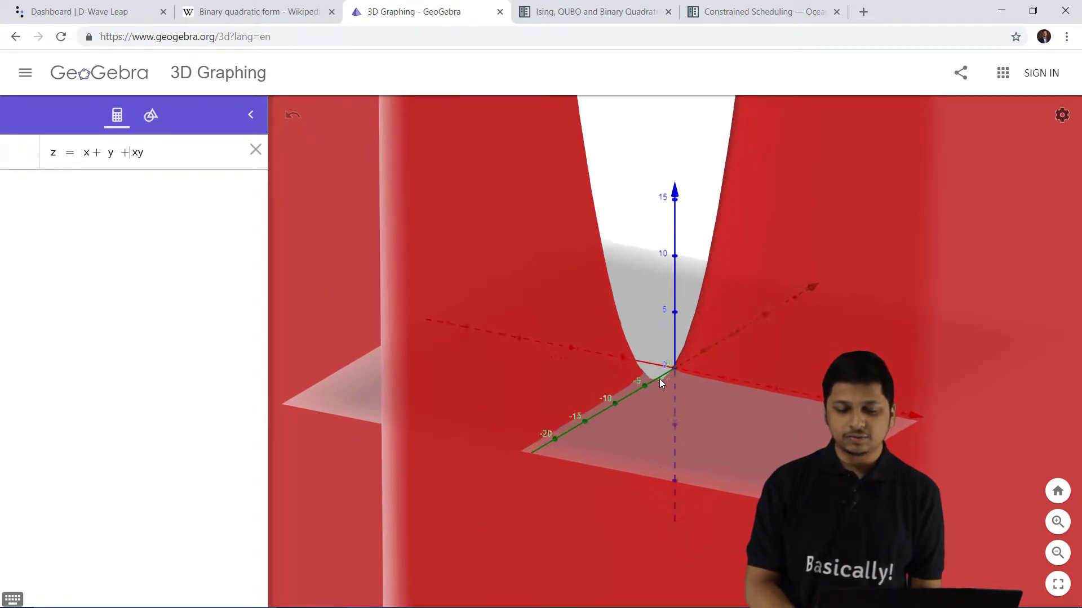
# Zoom the 3D view, then switch to the dimod 'Ising, QUBO and Binary Quadratic' tab.
pyautogui.scroll(3, 661, 383)
pyautogui.scroll(2, 660, 382)
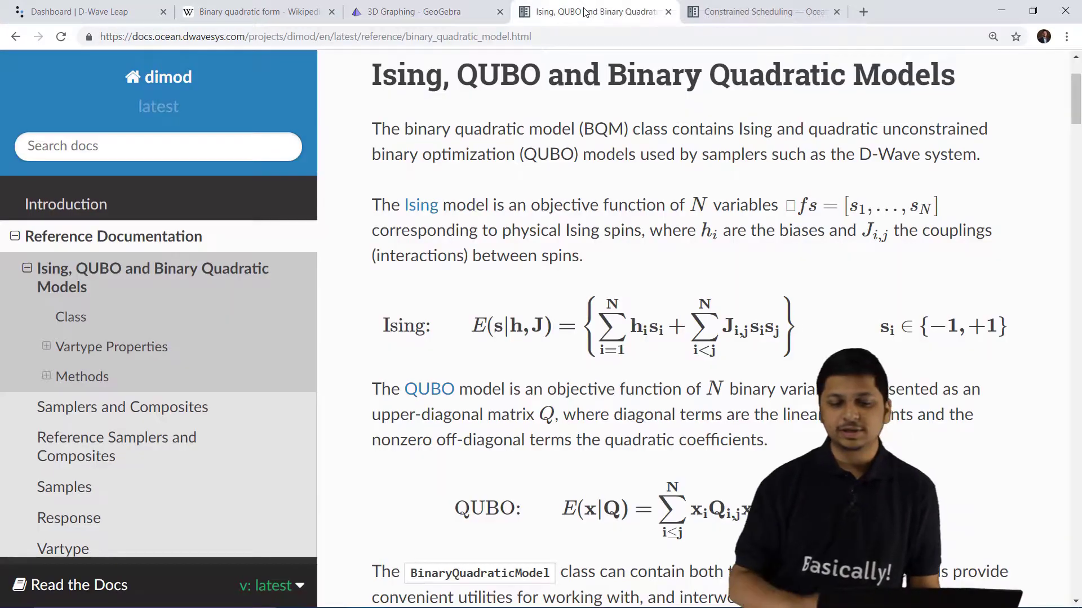
pyautogui.click(586, 10)
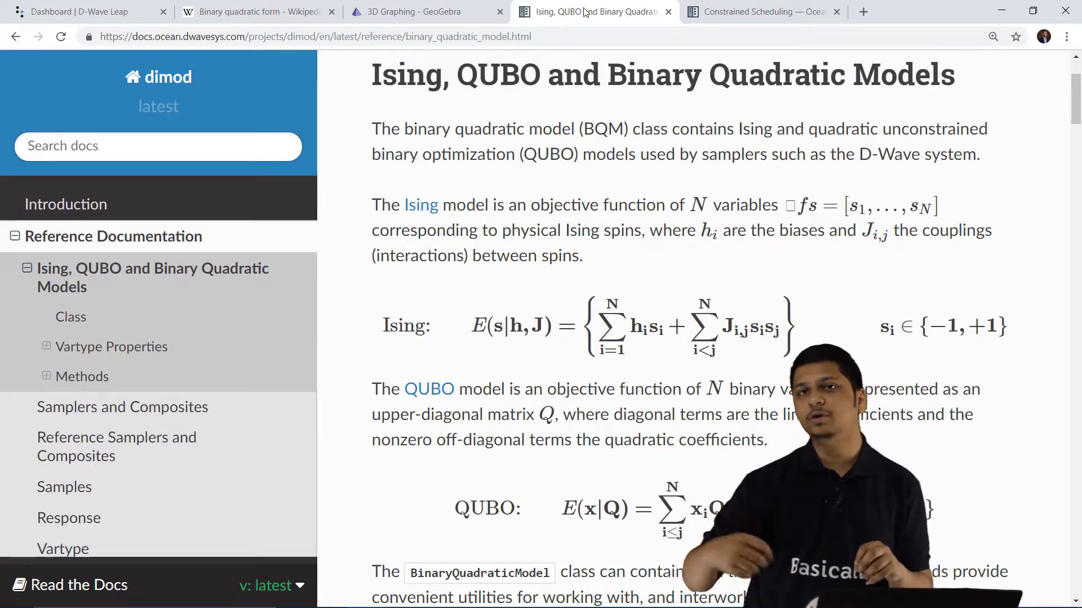
# Switch to the 'Binary quadratic form - Wikipedia' browser tab.
pyautogui.click(277, 4)
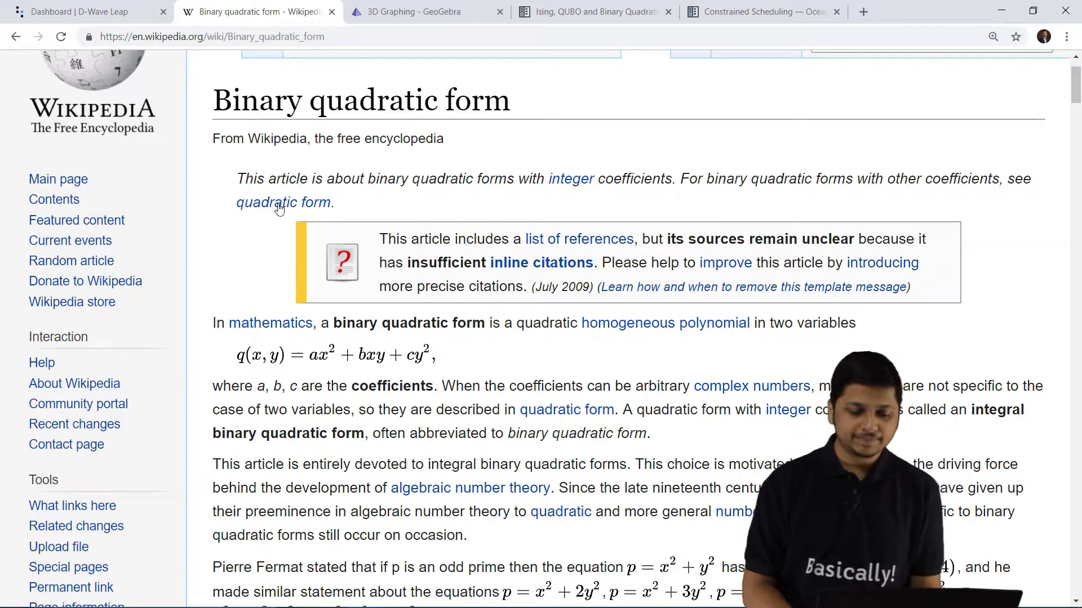
# Return to the dimod 'Ising, QUBO and Binary Quadratic Models' documentation tab.
pyautogui.moveTo(285, 211)
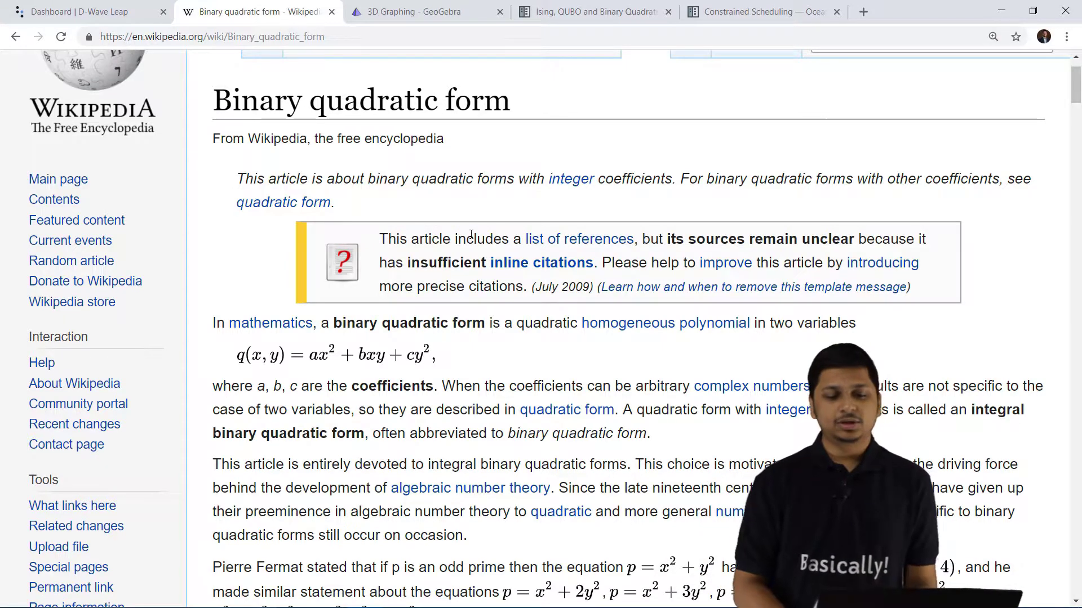
pyautogui.click(611, 5)
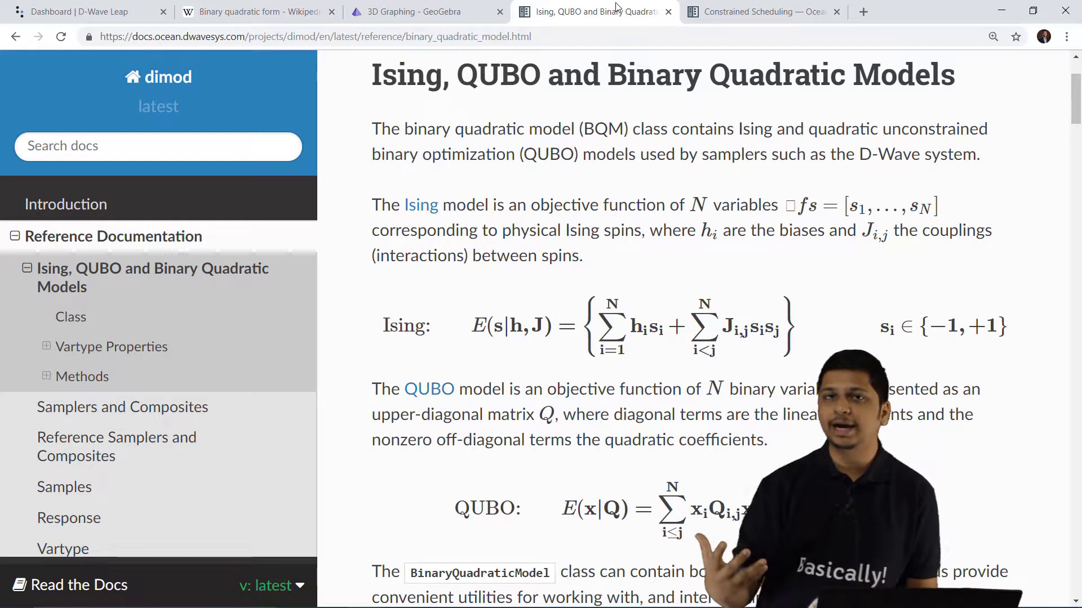
# Highlight the def scheduling() code in Constrained Scheduling, then return to the QUBO energy definition.
pyautogui.click(760, 12)
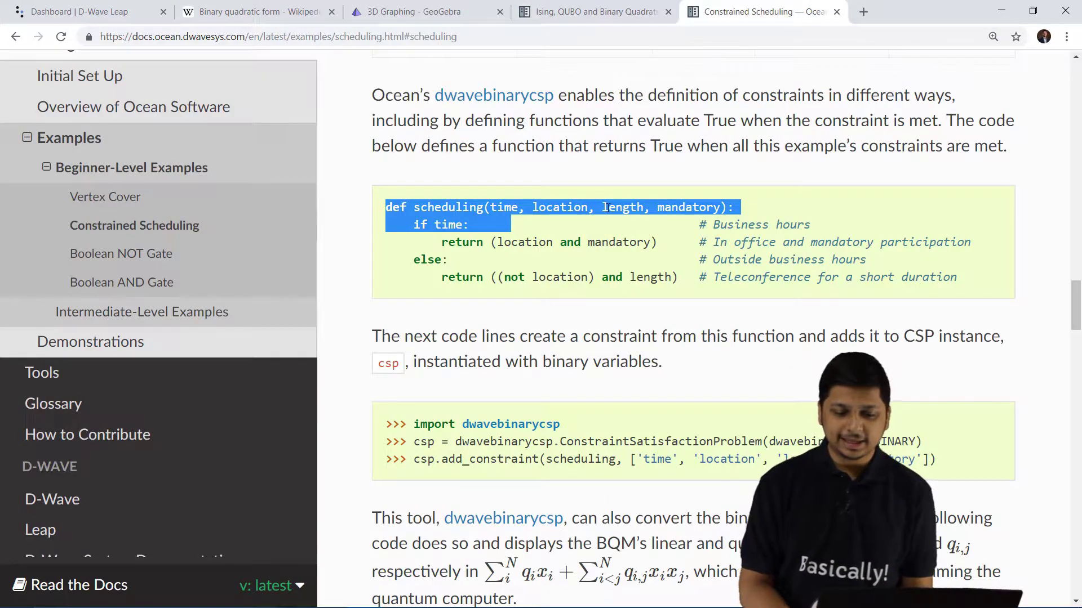
pyautogui.click(507, 284)
pyautogui.moveTo(678, 277); pyautogui.dragTo(365, 203)
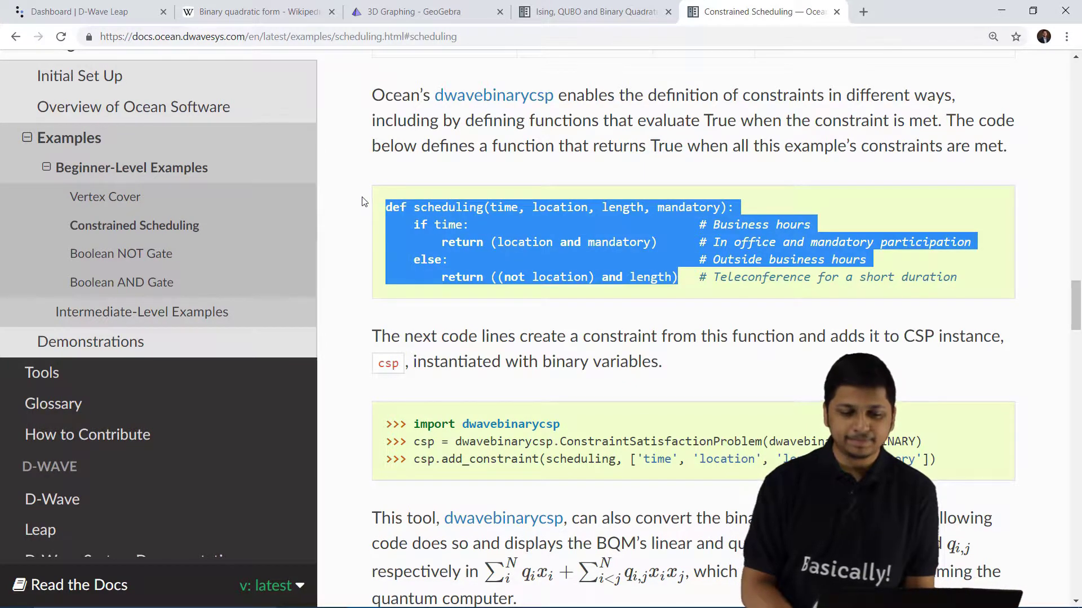
pyautogui.click(563, 12)
pyautogui.scroll(-2, 546, 253)
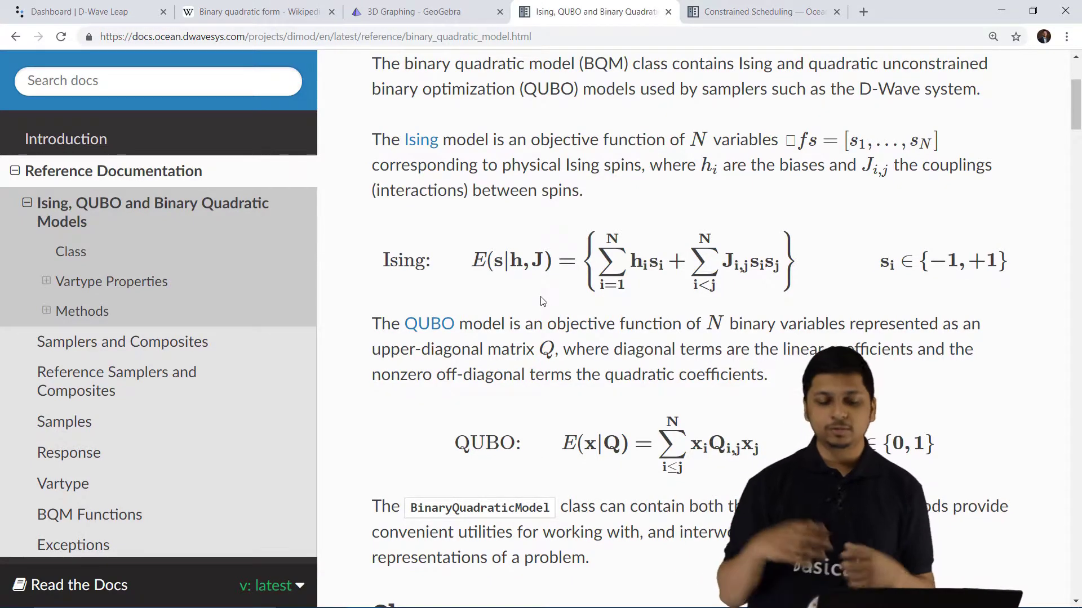
pyautogui.scroll(-4, 543, 301)
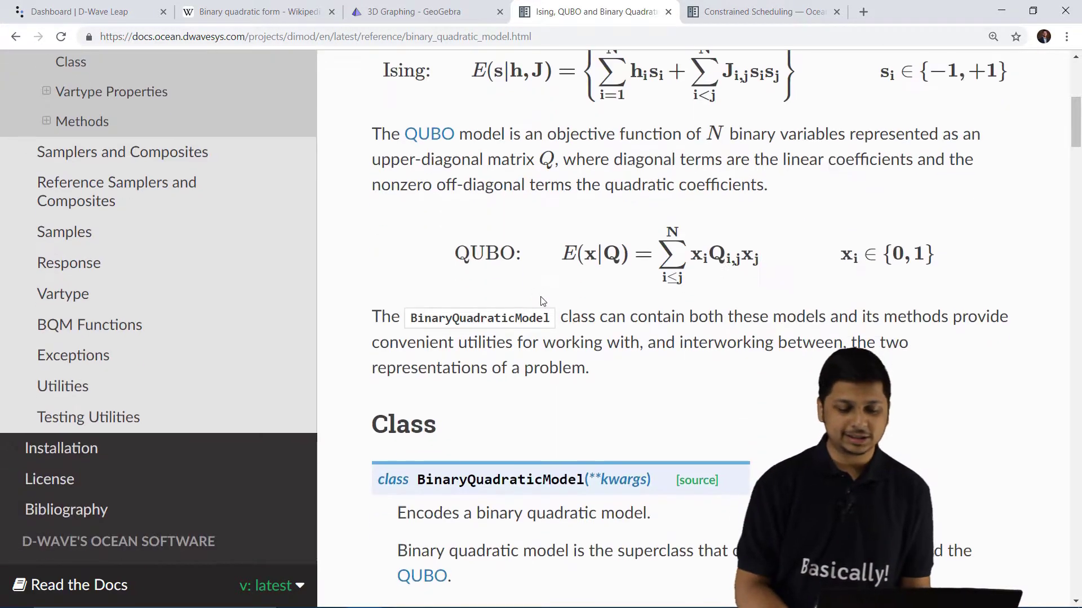
pyautogui.scroll(4, 542, 301)
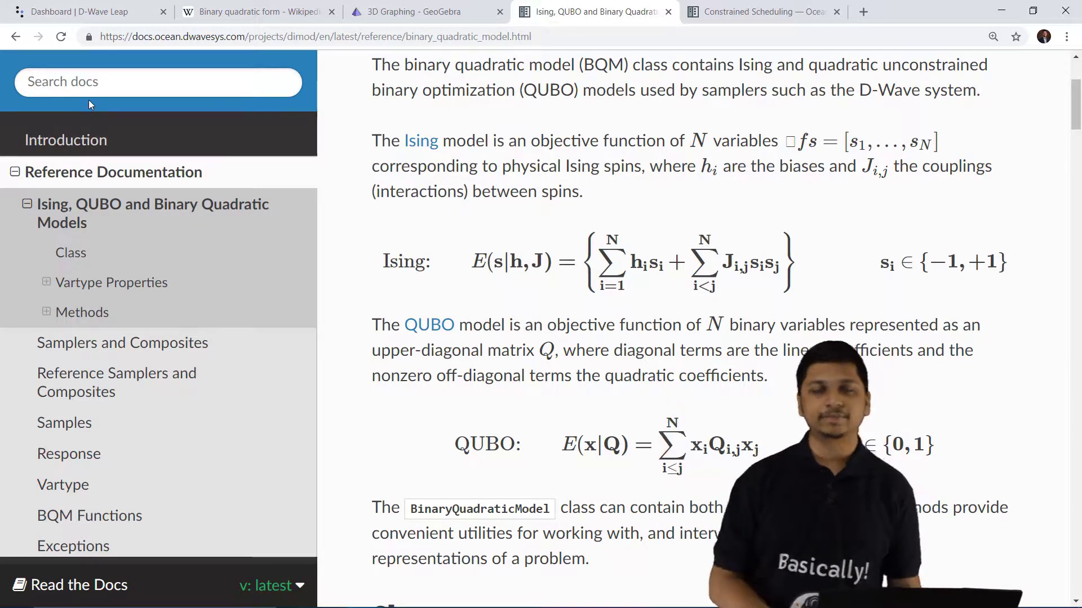
pyautogui.scroll(-2, 338, 205)
pyautogui.scroll(5, 340, 208)
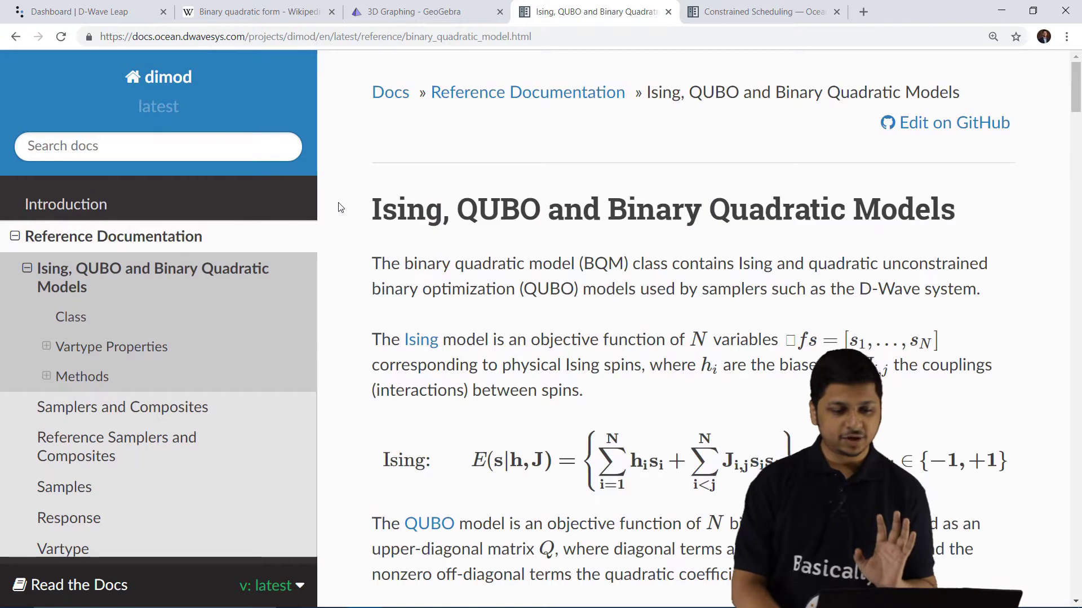
pyautogui.scroll(-1, 341, 207)
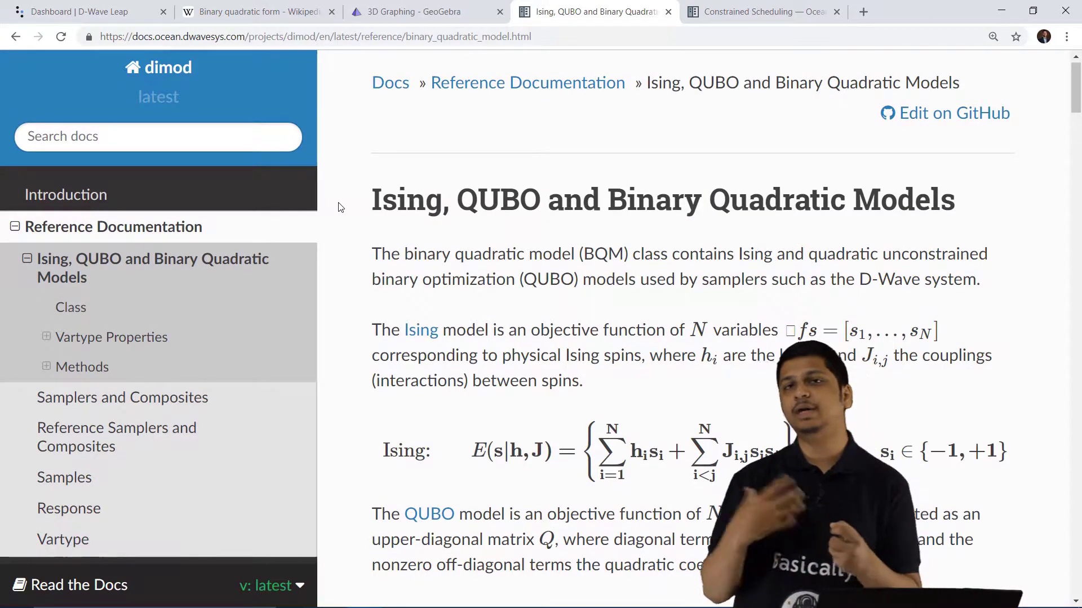